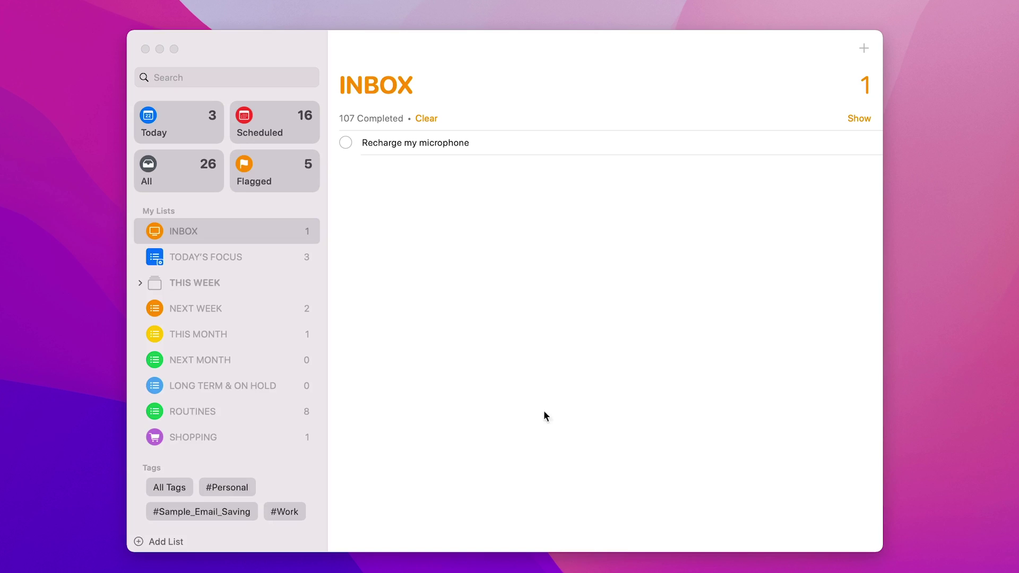
Expand the THIS WEEK group to show its THIS WEEK and Recurring Areas of Focus lists.
{"action": "left_click", "coordinate": [498, 375]}
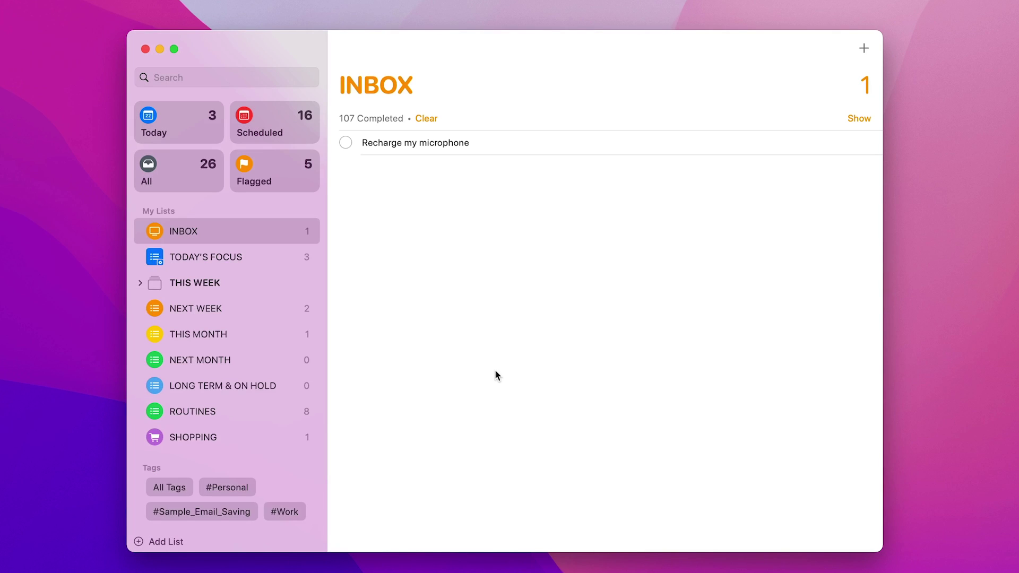
{"action": "mouse_move", "coordinate": [229, 231]}
{"action": "left_click", "coordinate": [139, 284]}
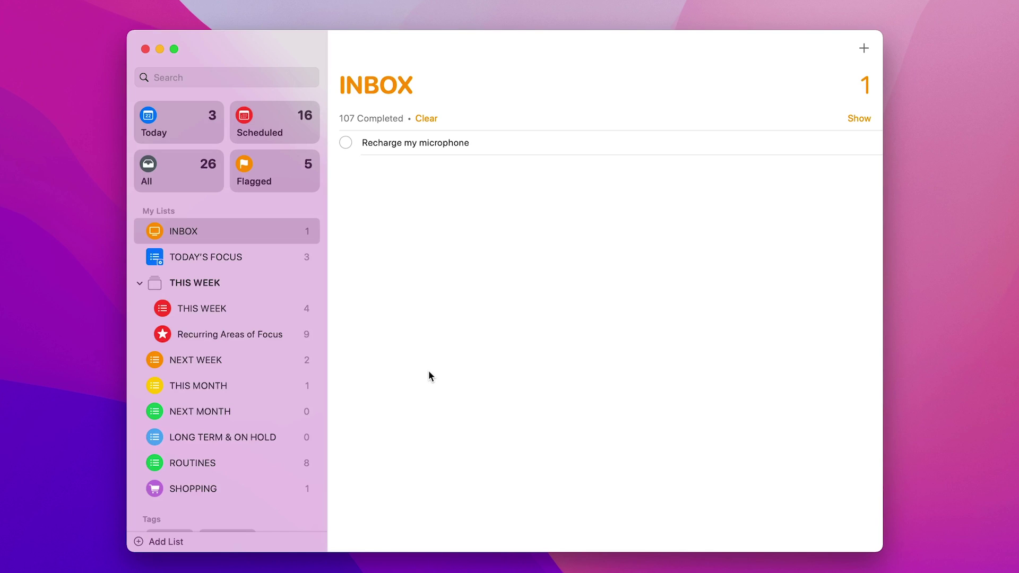
Browse Recurring Areas of Focus, INBOX, NEXT WEEK, THIS MONTH, NEXT MONTH, ending on LONG TERM & ON HOLD.
{"action": "left_click", "coordinate": [195, 332]}
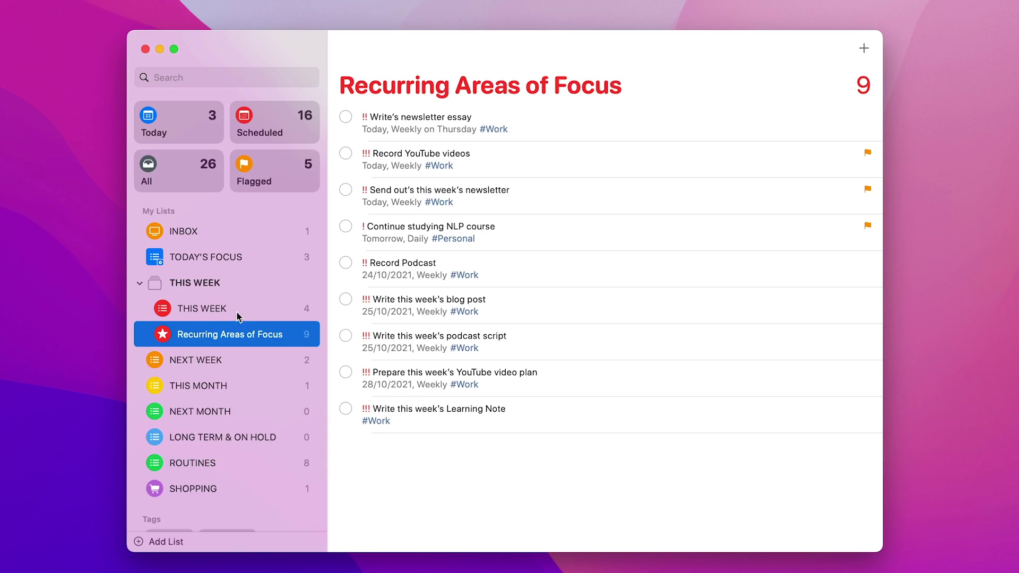
{"action": "left_click", "coordinate": [193, 231]}
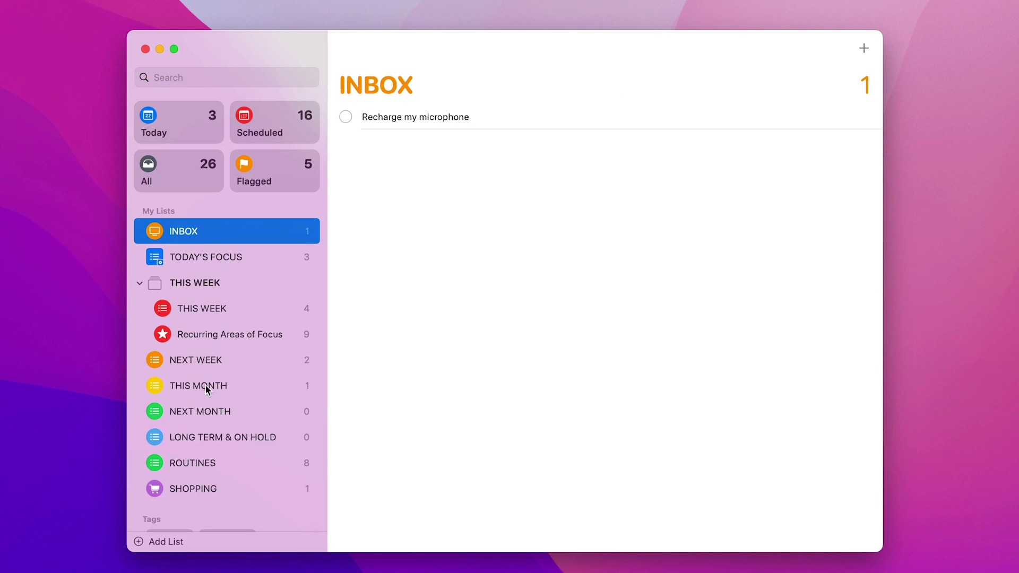
{"action": "left_click", "coordinate": [194, 361]}
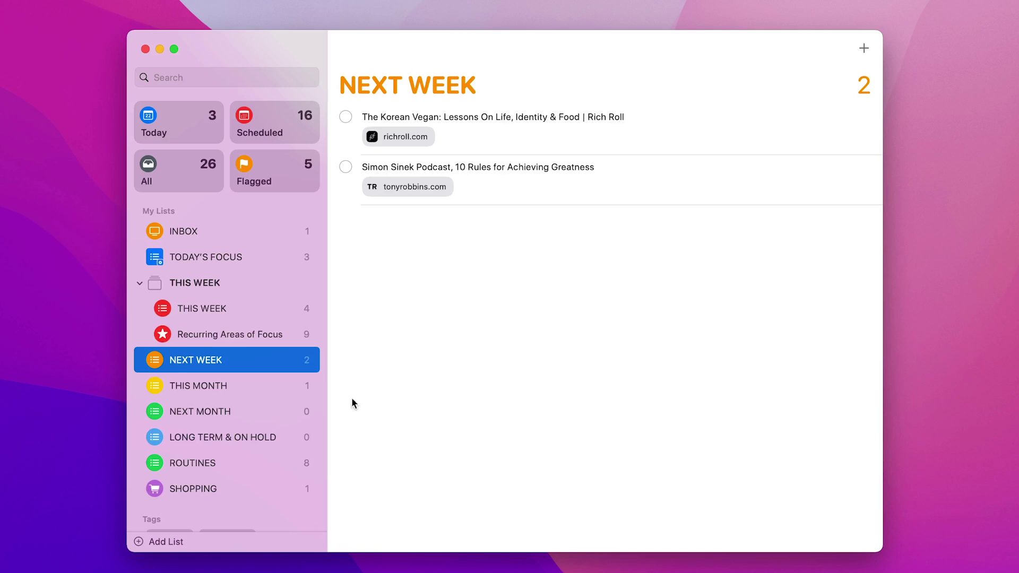
{"action": "left_click", "coordinate": [240, 392]}
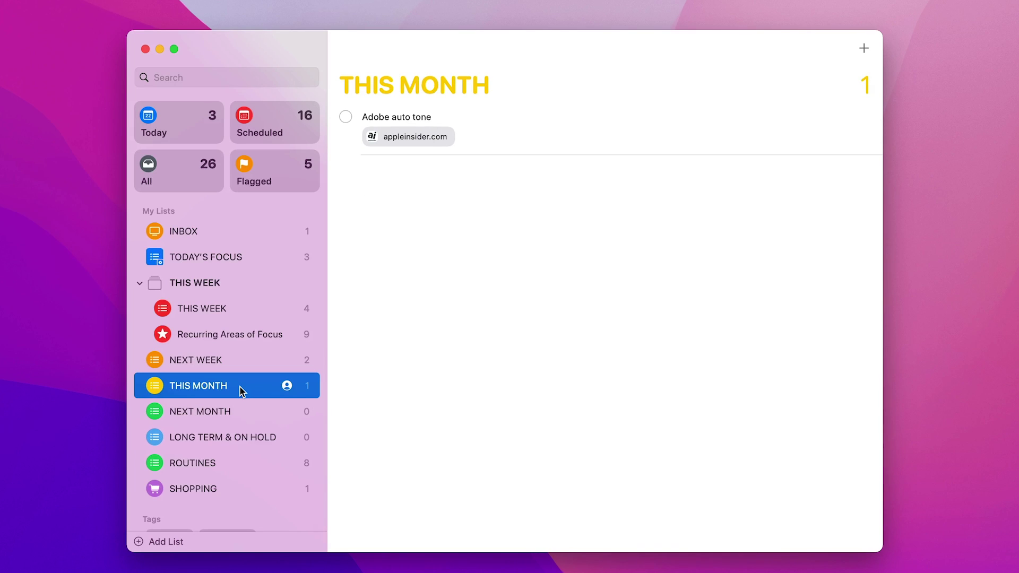
{"action": "left_click", "coordinate": [234, 413]}
{"action": "left_click", "coordinate": [237, 442]}
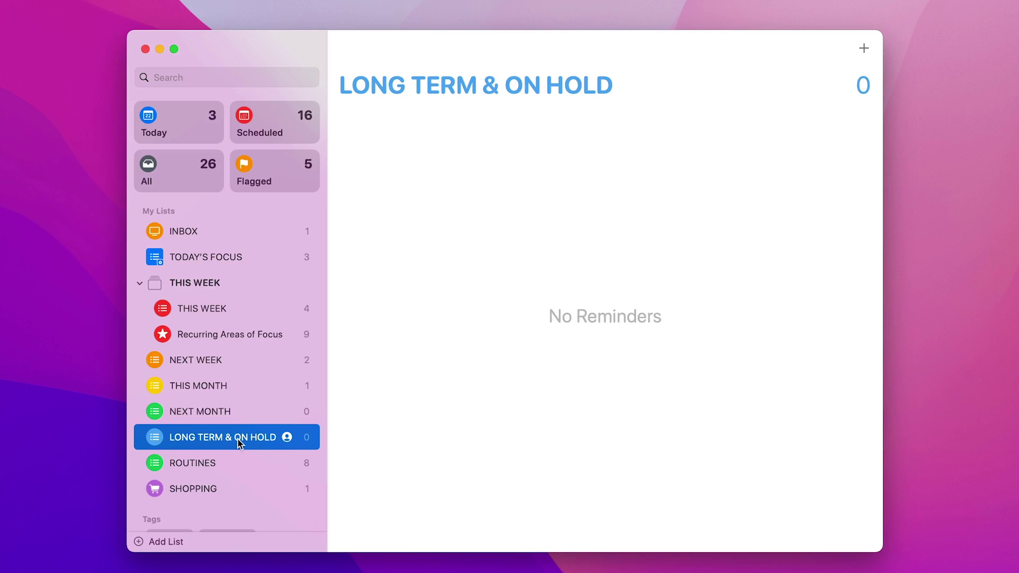
View ROUTINES, then SHOPPING with its Lightbulbs reminder, and collapse the THIS WEEK group.
{"action": "left_click", "coordinate": [199, 467]}
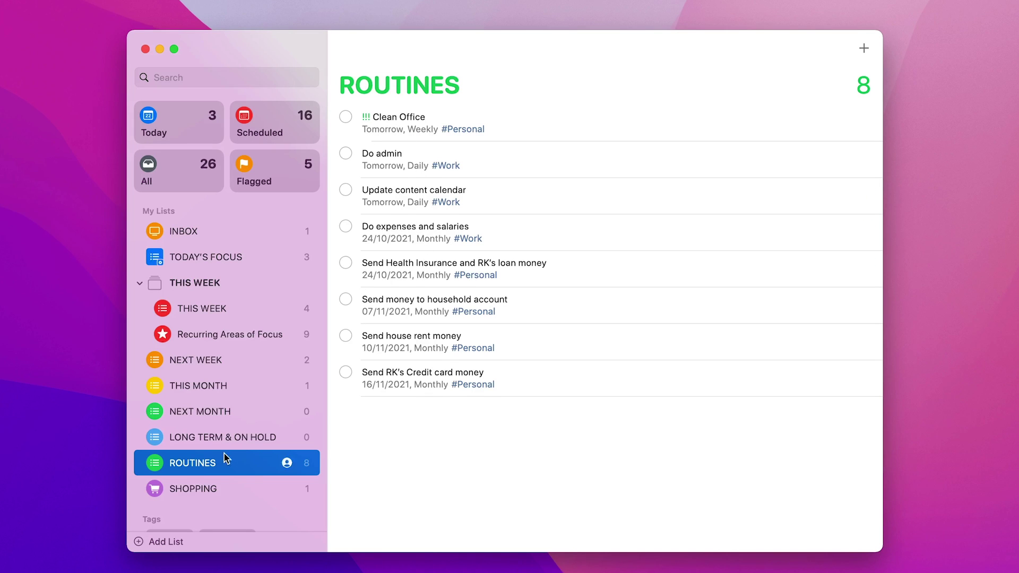
{"action": "left_click", "coordinate": [199, 489]}
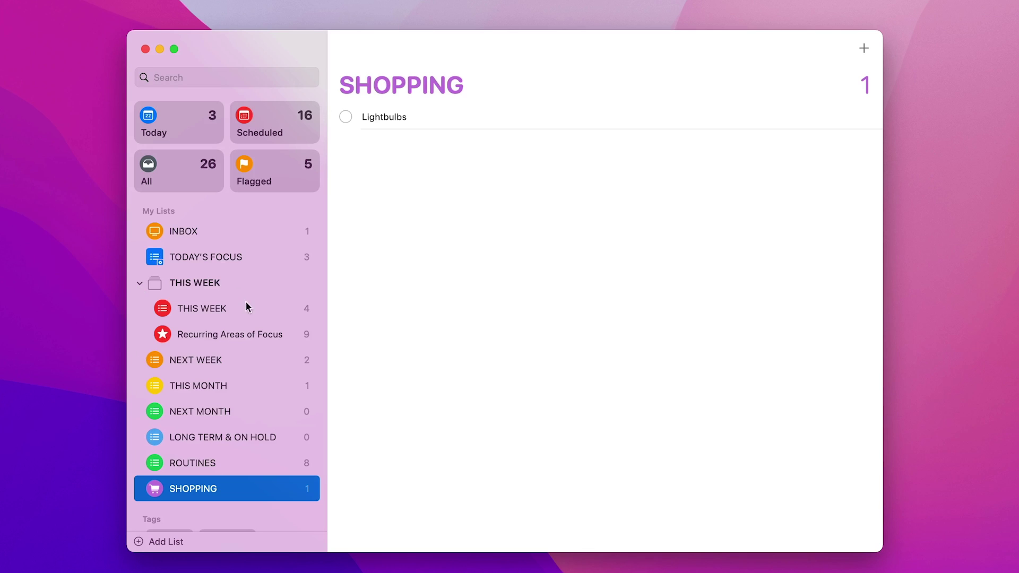
{"action": "left_click", "coordinate": [139, 284]}
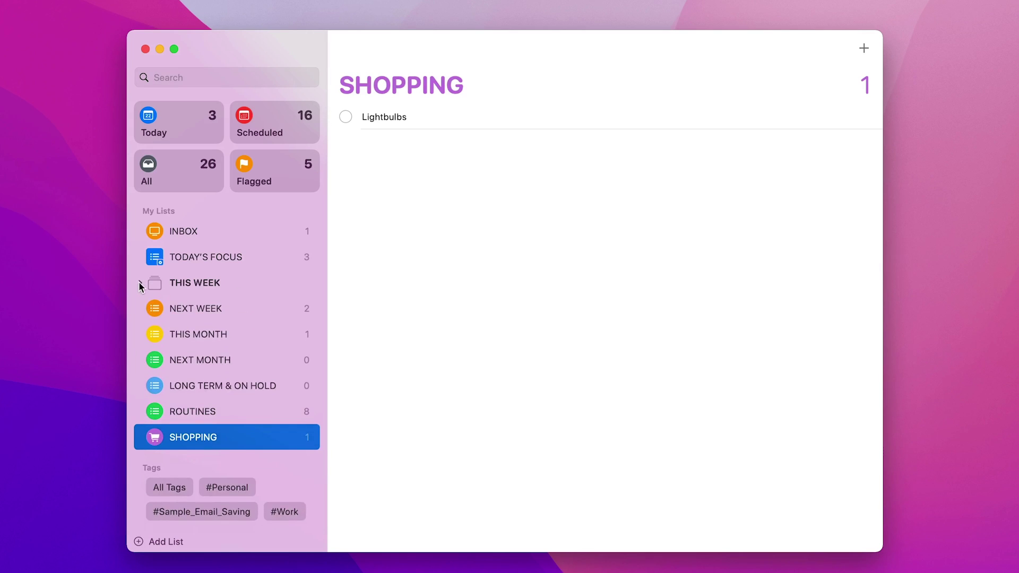
Set up a new list named SAMPLE in deep pink with the man student emoji icon.
{"action": "left_click", "coordinate": [158, 544]}
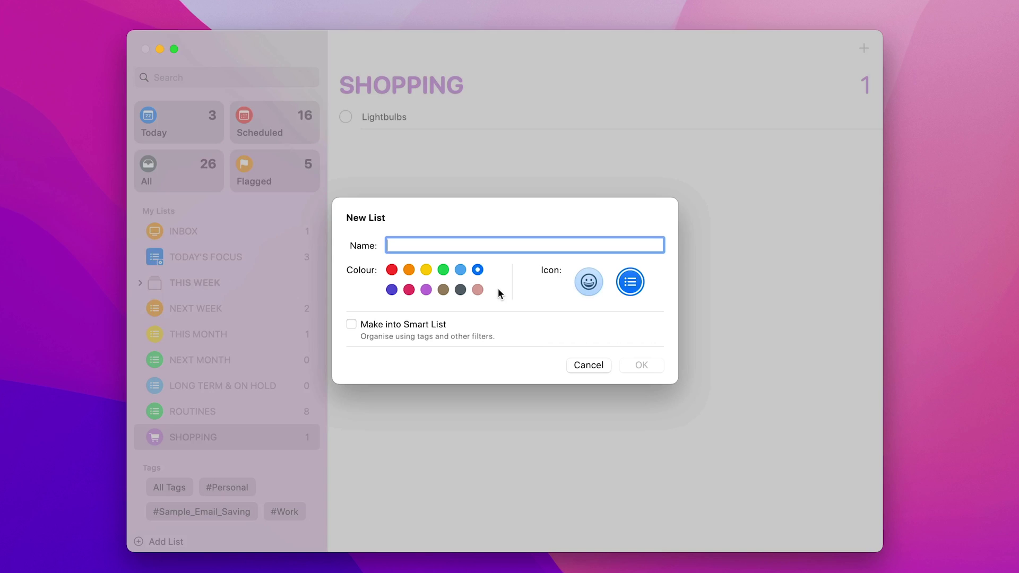
{"action": "type", "text": "SAMPLE"}
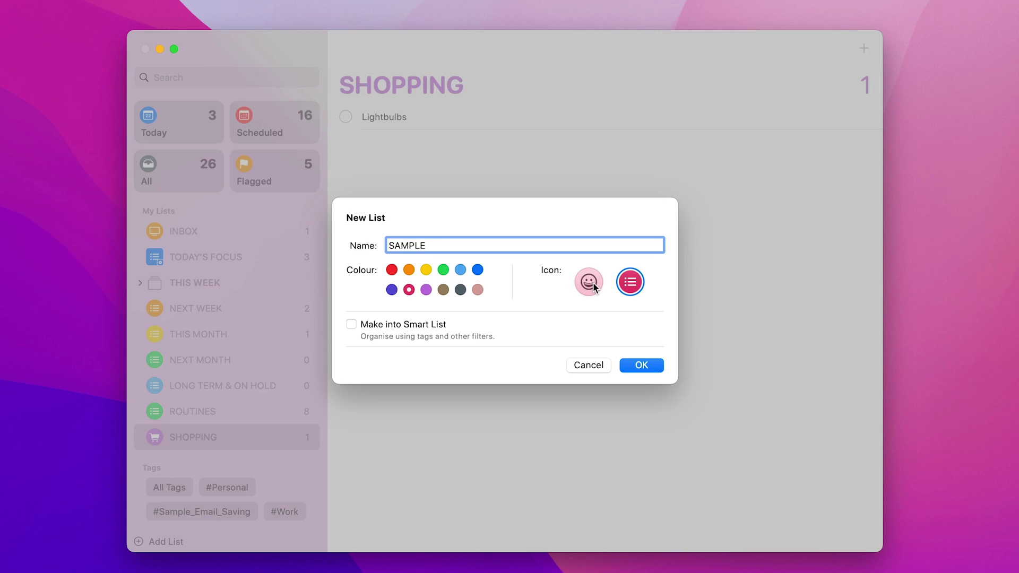
{"action": "left_click", "coordinate": [588, 282]}
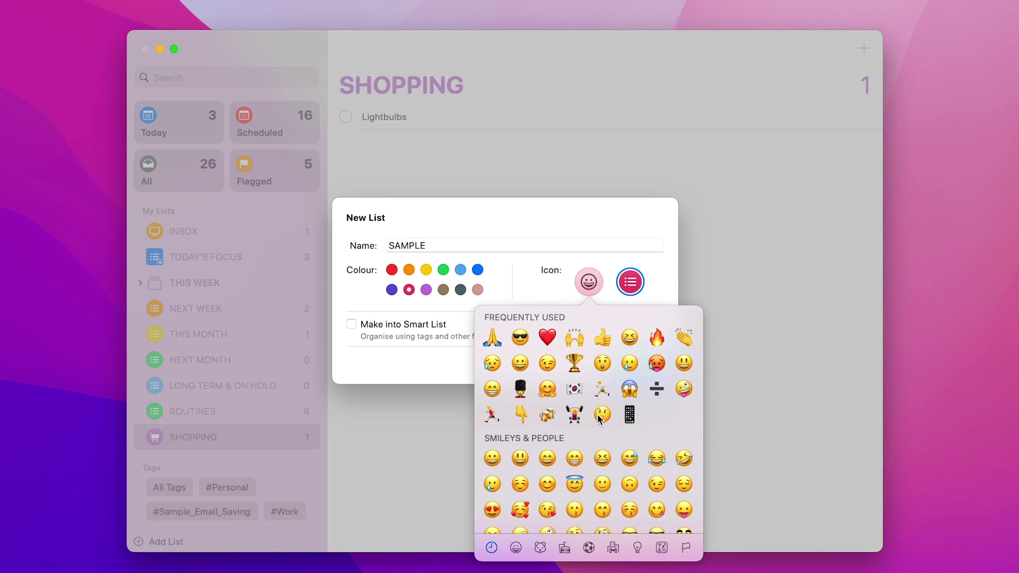
{"action": "scroll", "coordinate": [598, 418], "scroll_direction": "down", "scroll_amount": 15}
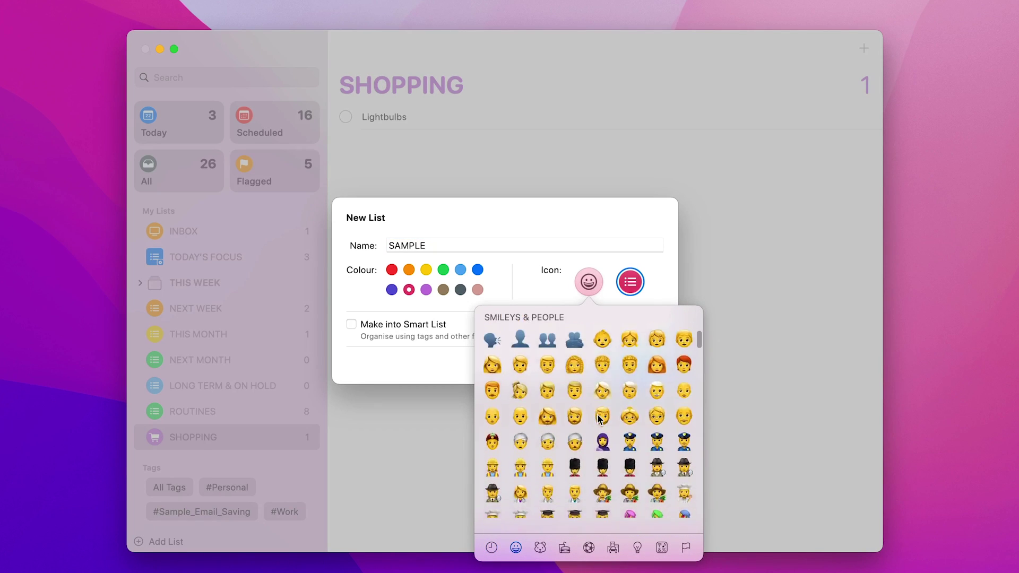
{"action": "scroll", "coordinate": [598, 418], "scroll_direction": "down", "scroll_amount": 10}
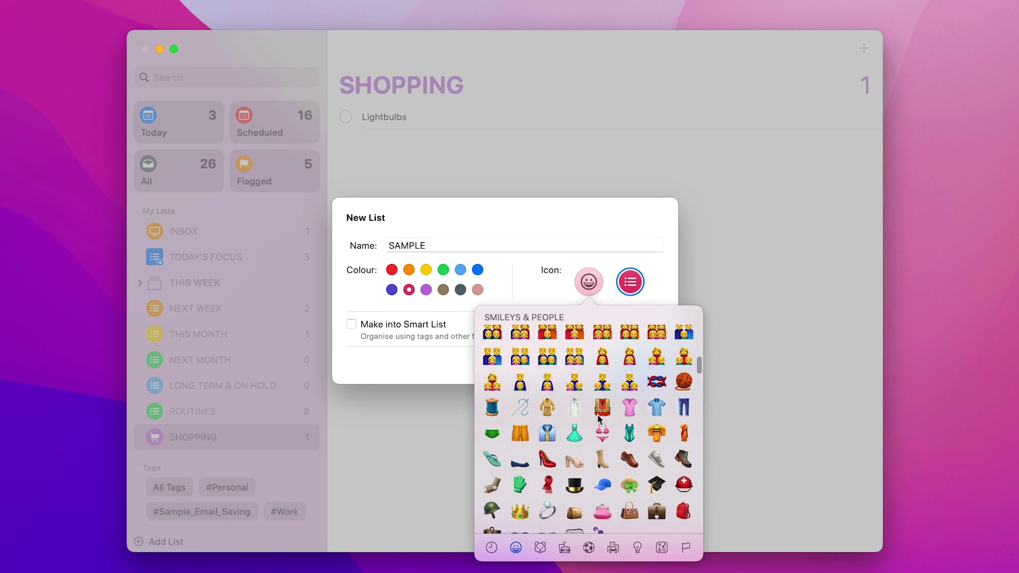
{"action": "scroll", "coordinate": [597, 419], "scroll_direction": "up", "scroll_amount": 9}
{"action": "scroll", "coordinate": [597, 418], "scroll_direction": "up", "scroll_amount": 6}
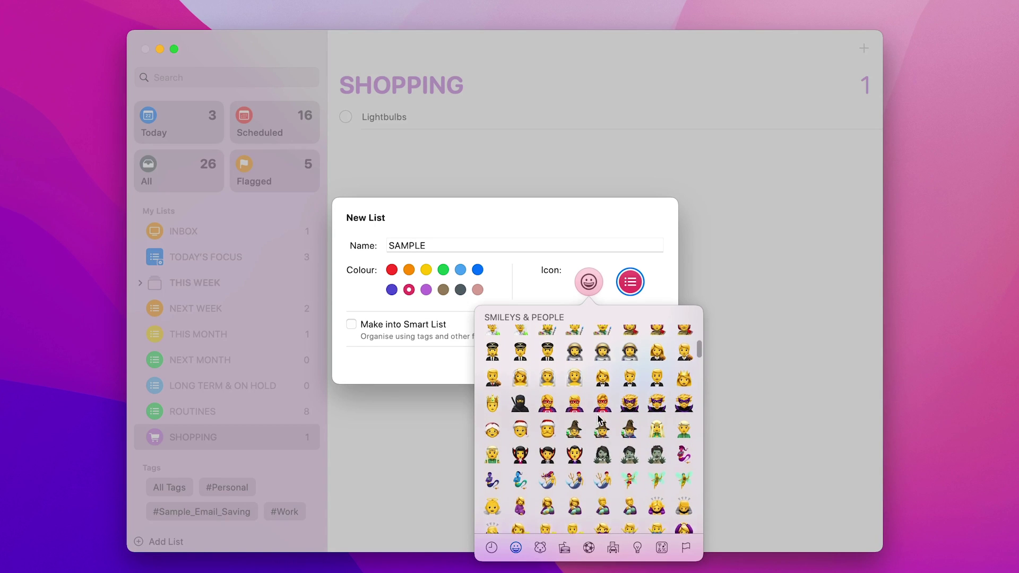
{"action": "scroll", "coordinate": [598, 418], "scroll_direction": "up", "scroll_amount": 5}
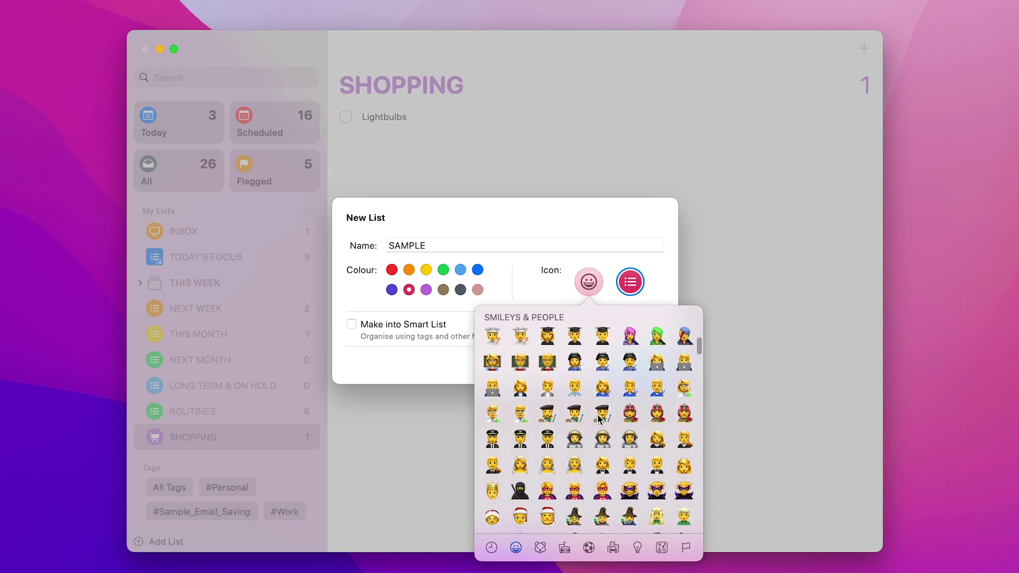
{"action": "scroll", "coordinate": [598, 419], "scroll_direction": "up", "scroll_amount": 1}
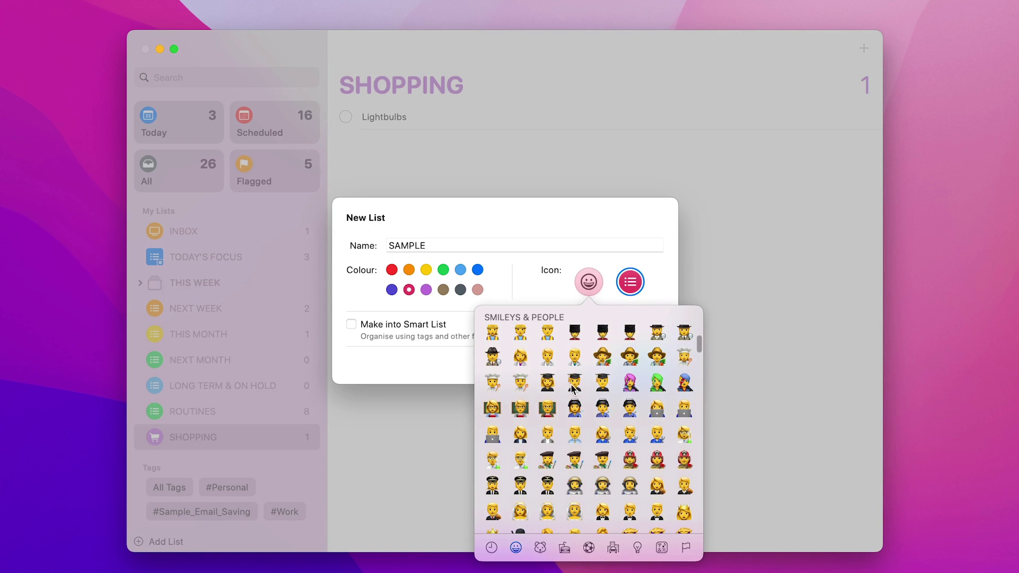
{"action": "left_click", "coordinate": [602, 382]}
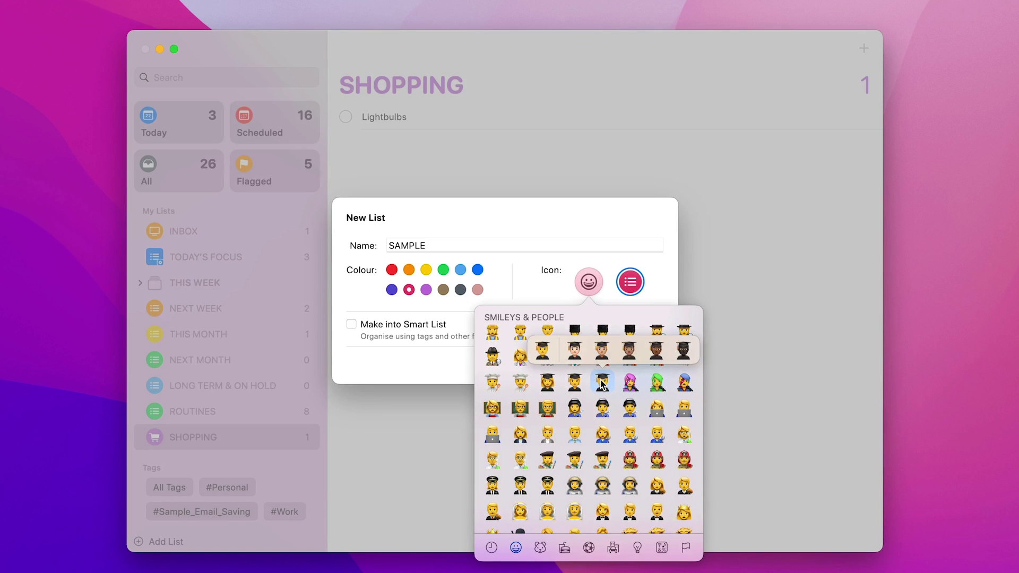
{"action": "left_click", "coordinate": [541, 347]}
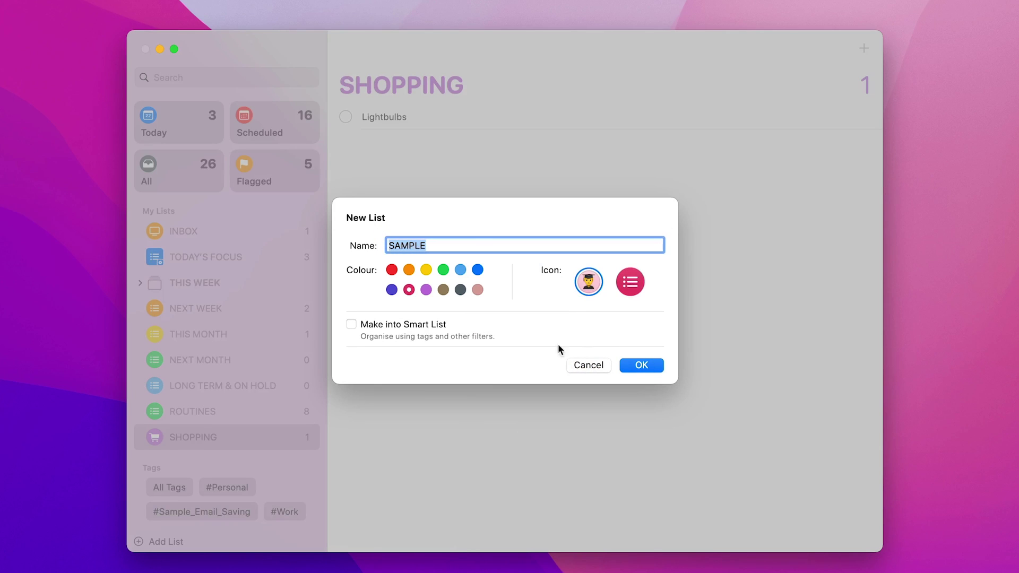
Confirm the SAMPLE list and discard the blank reminder so it stays empty.
{"action": "left_click", "coordinate": [642, 365]}
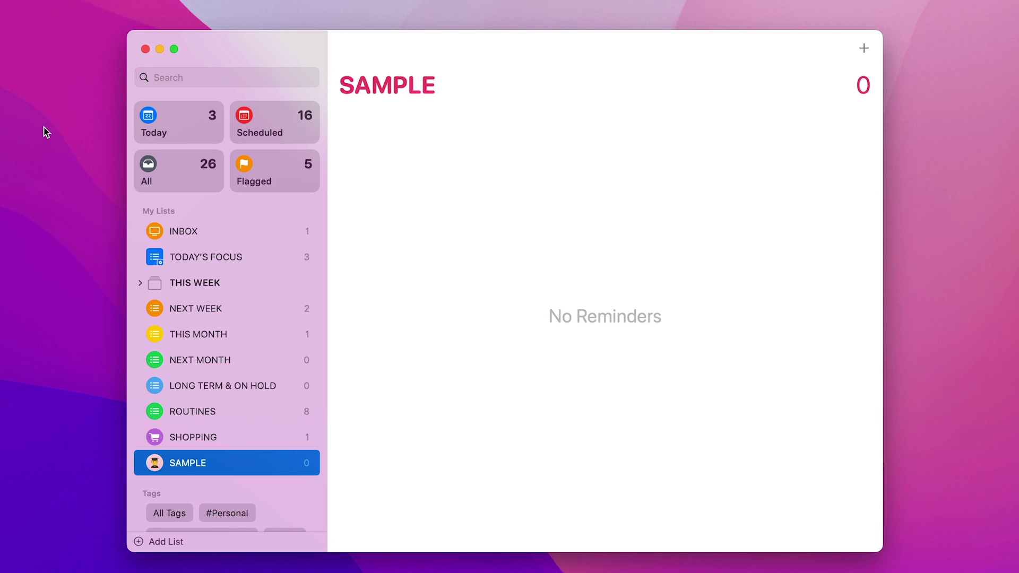
{"action": "left_click", "coordinate": [474, 271]}
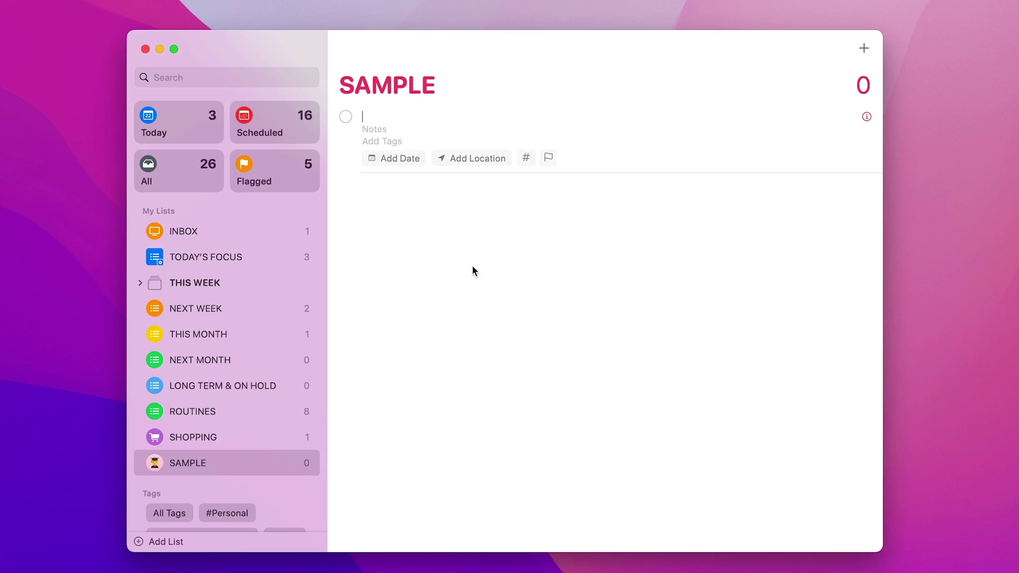
{"action": "left_click", "coordinate": [473, 270]}
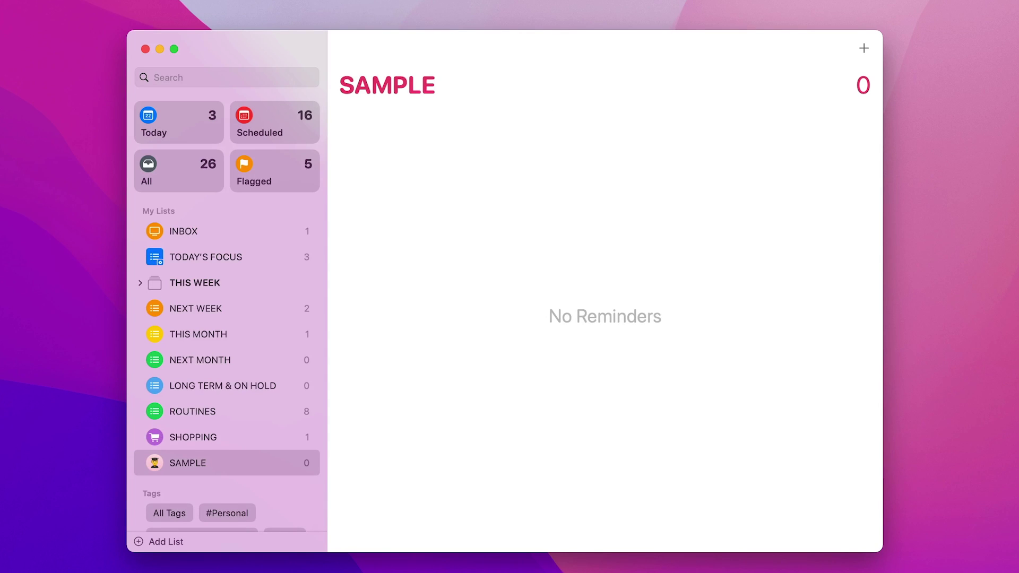
Put the SAMPLE list in a new group named SAMPLE and drag ROUTINES into it.
{"action": "key", "text": "super+alt+n"}
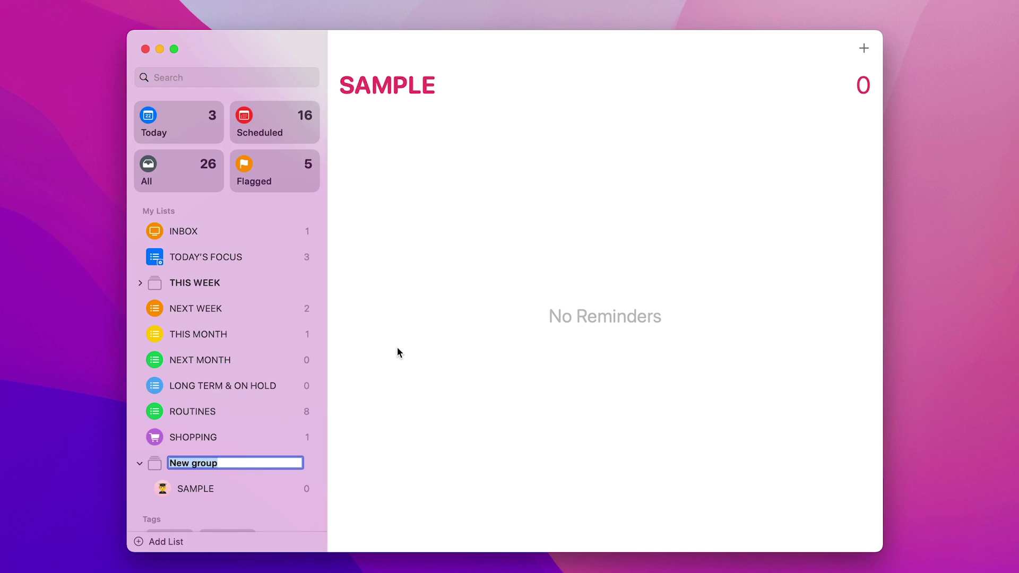
{"action": "type", "text": "SAMPLE"}
{"action": "left_click", "coordinate": [367, 394]}
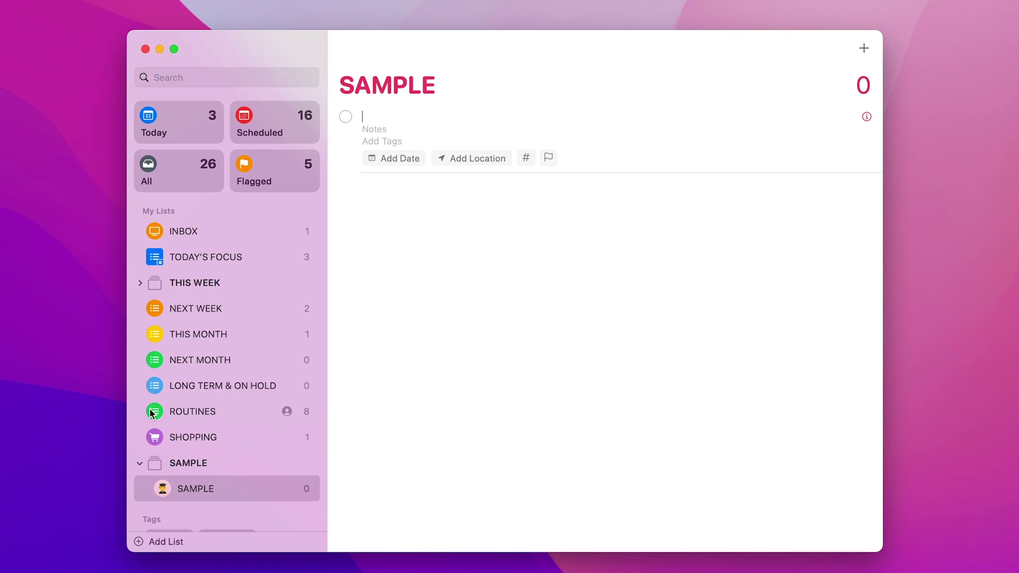
{"action": "left_click_drag", "start_coordinate": [151, 408], "coordinate": [164, 460]}
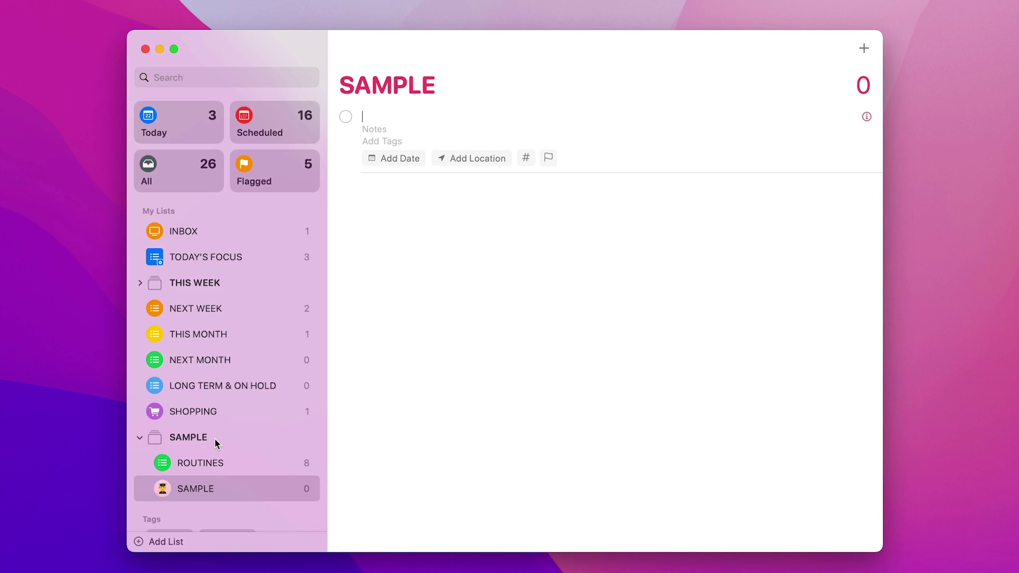
Move ROUTINES back to My Lists between LONG TERM & ON HOLD and SHOPPING.
{"action": "left_click_drag", "start_coordinate": [163, 462], "coordinate": [281, 395]}
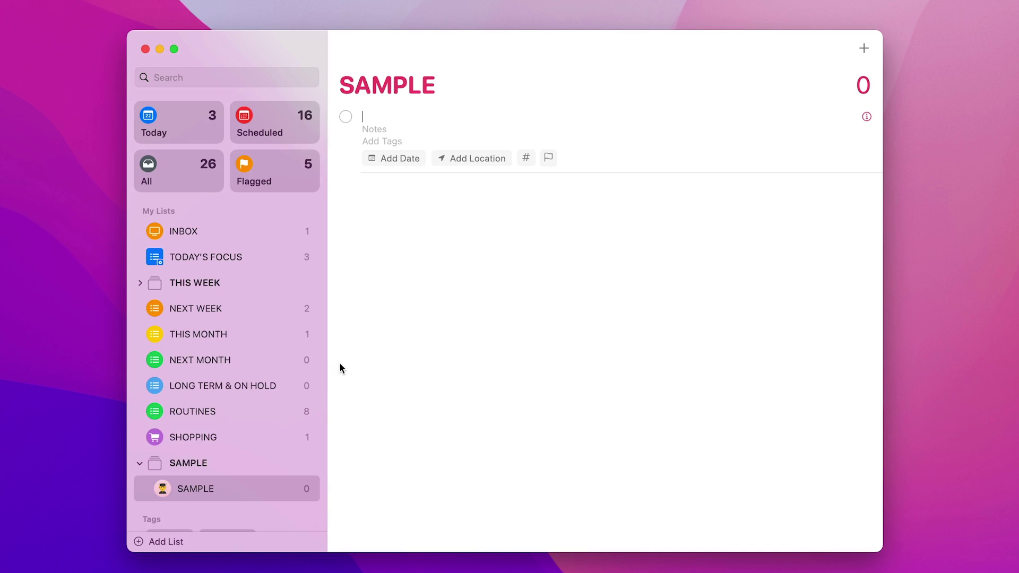
{"action": "scroll", "coordinate": [234, 412], "scroll_direction": "down", "scroll_amount": 3}
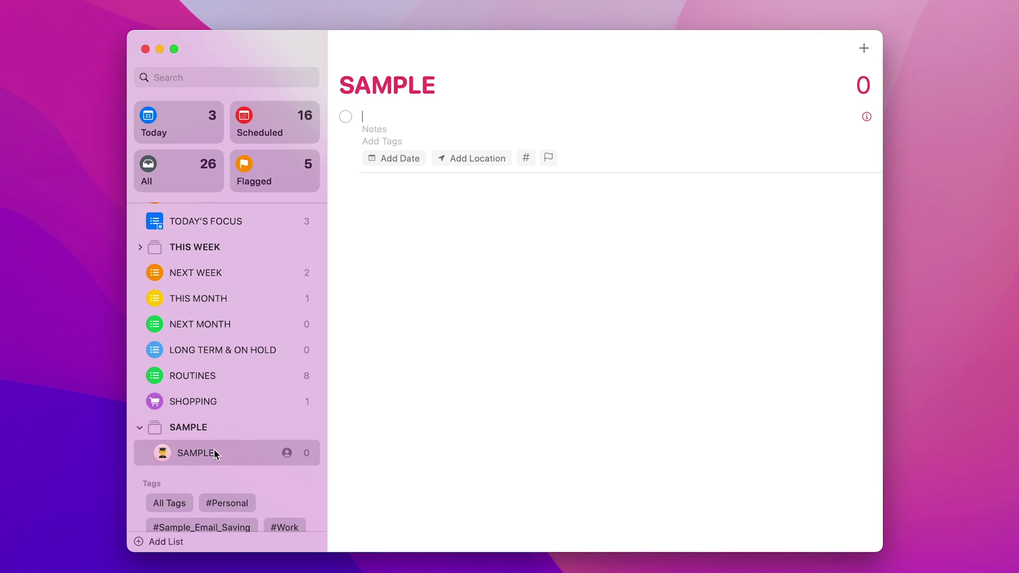
{"action": "scroll", "coordinate": [215, 453], "scroll_direction": "up", "scroll_amount": 2}
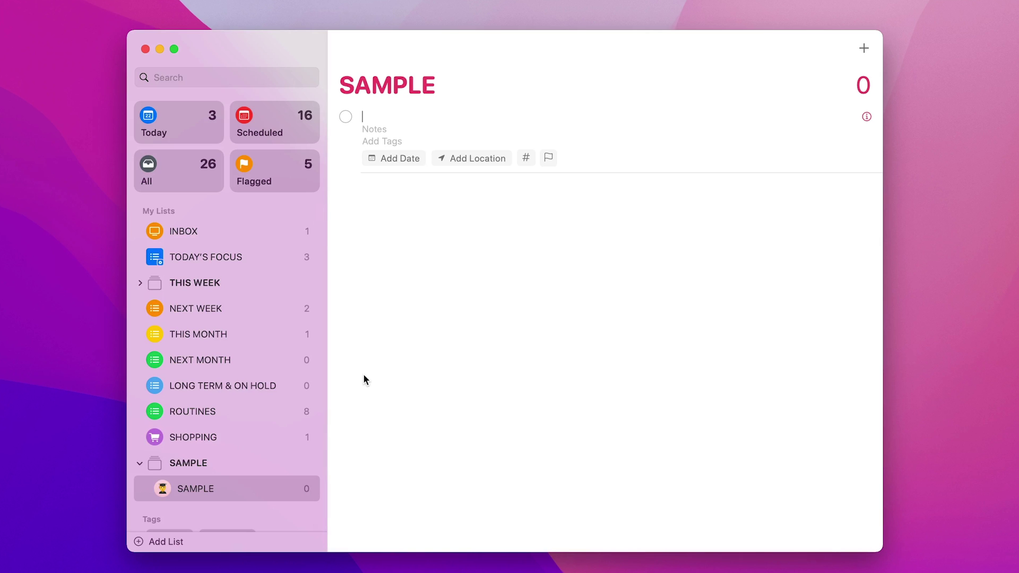
Start a new list named SMART LIST and make it a smart list.
{"action": "left_click", "coordinate": [166, 542]}
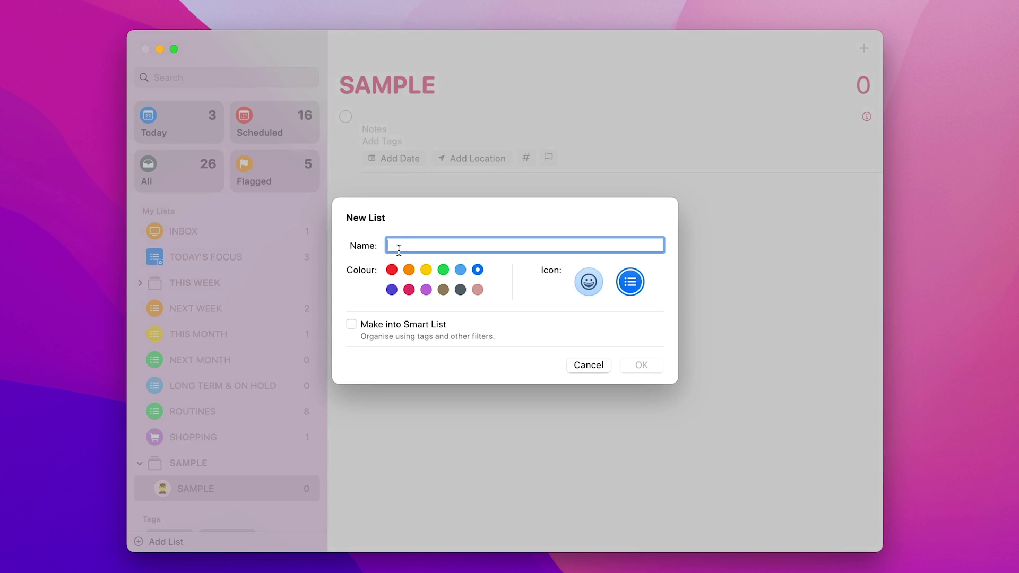
{"action": "type", "text": "SMART L"}
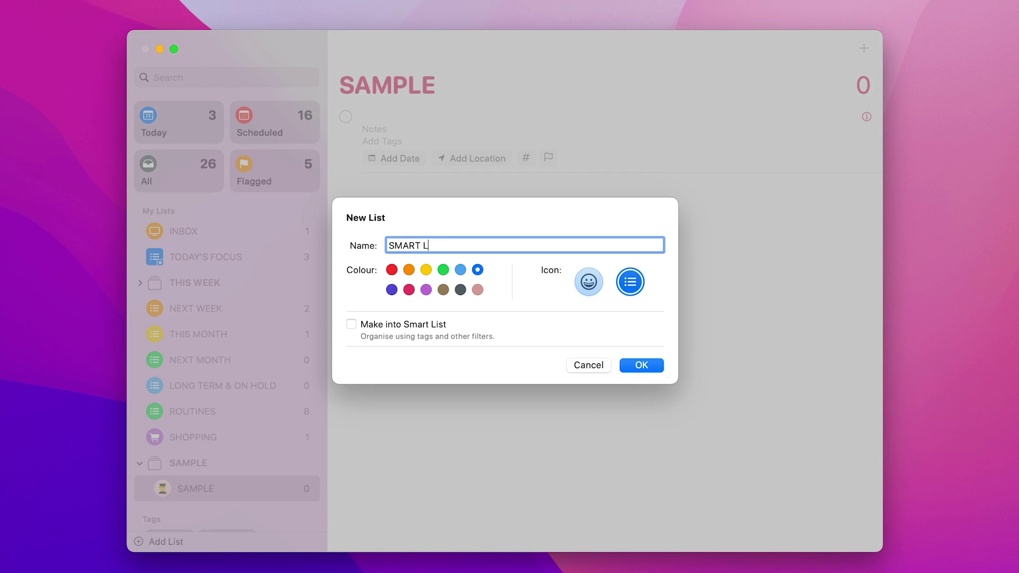
{"action": "type", "text": "IST"}
{"action": "left_click", "coordinate": [351, 324]}
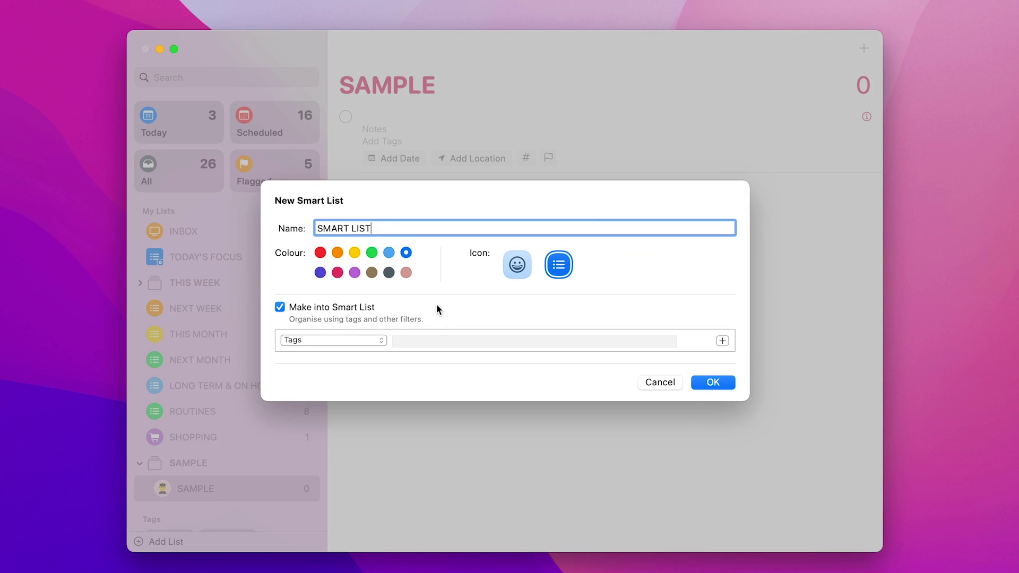
Filter it to reminders dated in the next 1 day and tagged #Work.
{"action": "left_click", "coordinate": [380, 340]}
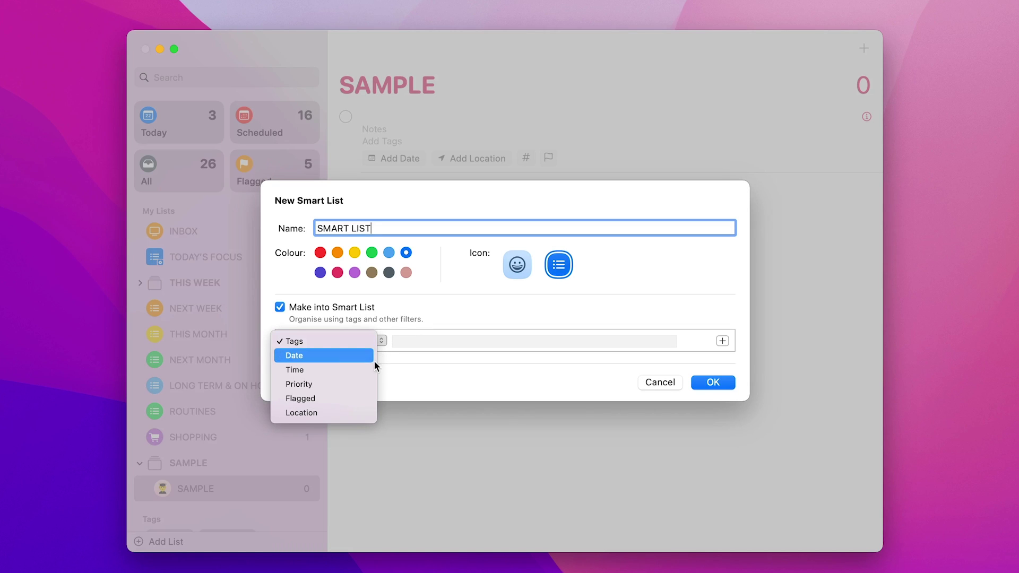
{"action": "left_click", "coordinate": [352, 355]}
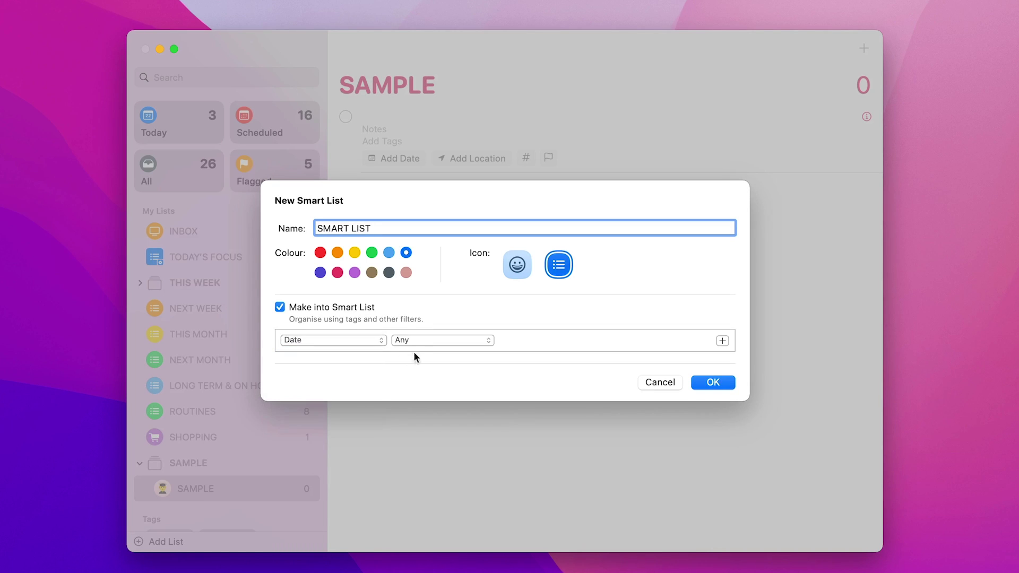
{"action": "left_click", "coordinate": [432, 342]}
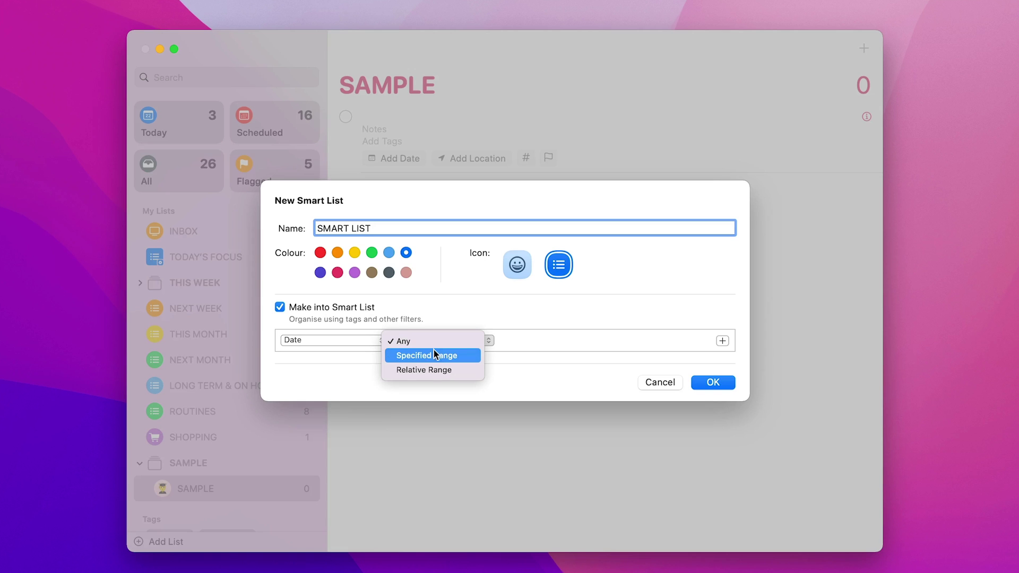
{"action": "left_click", "coordinate": [438, 369]}
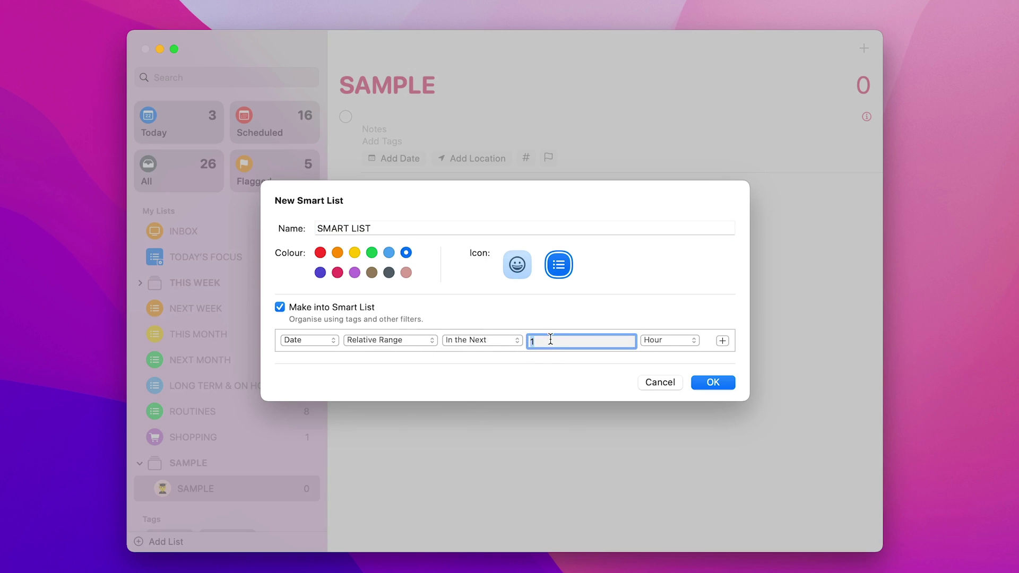
{"action": "type", "text": "1"}
{"action": "left_click", "coordinate": [685, 338]}
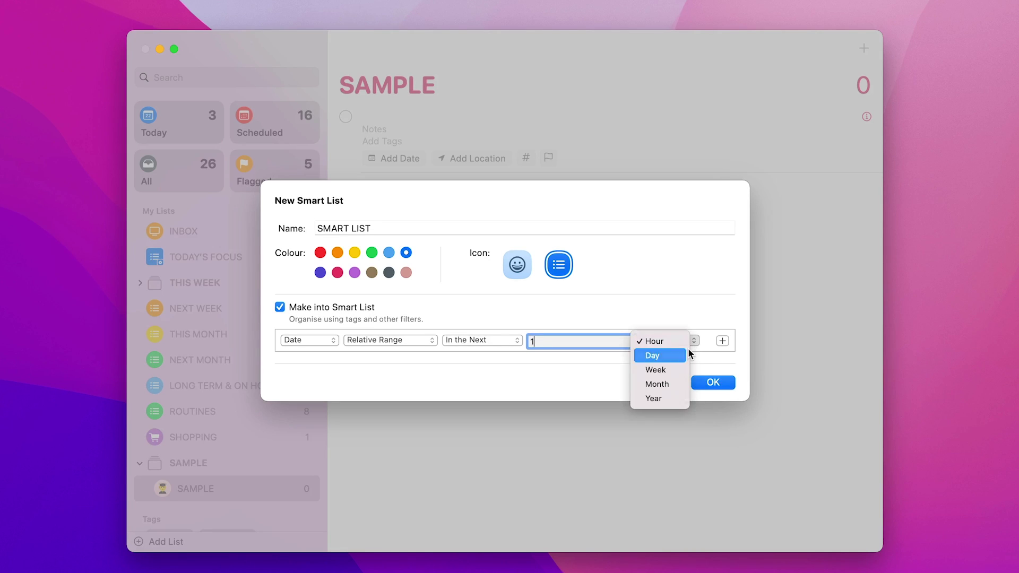
{"action": "left_click", "coordinate": [688, 349]}
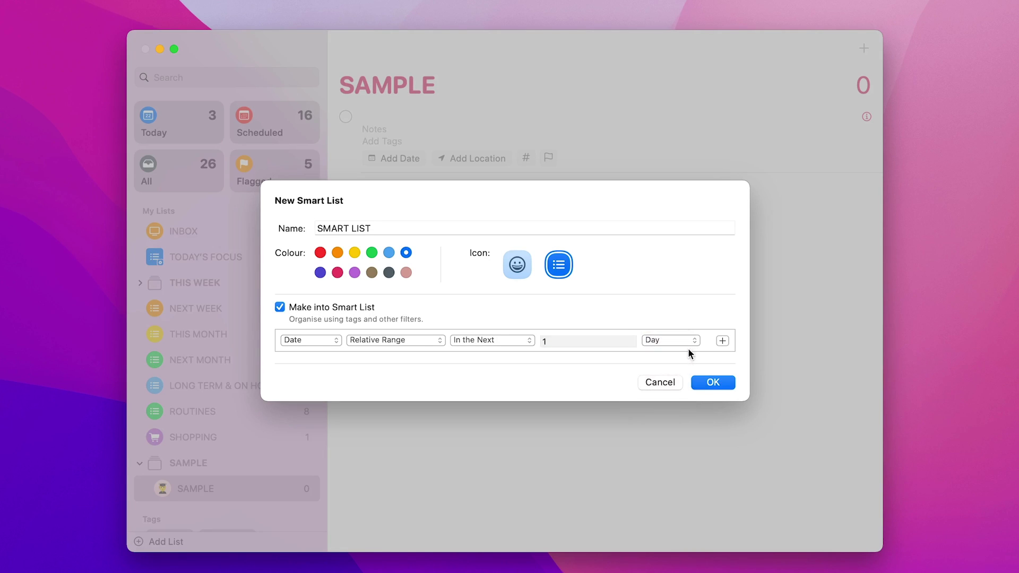
{"action": "left_click", "coordinate": [721, 341]}
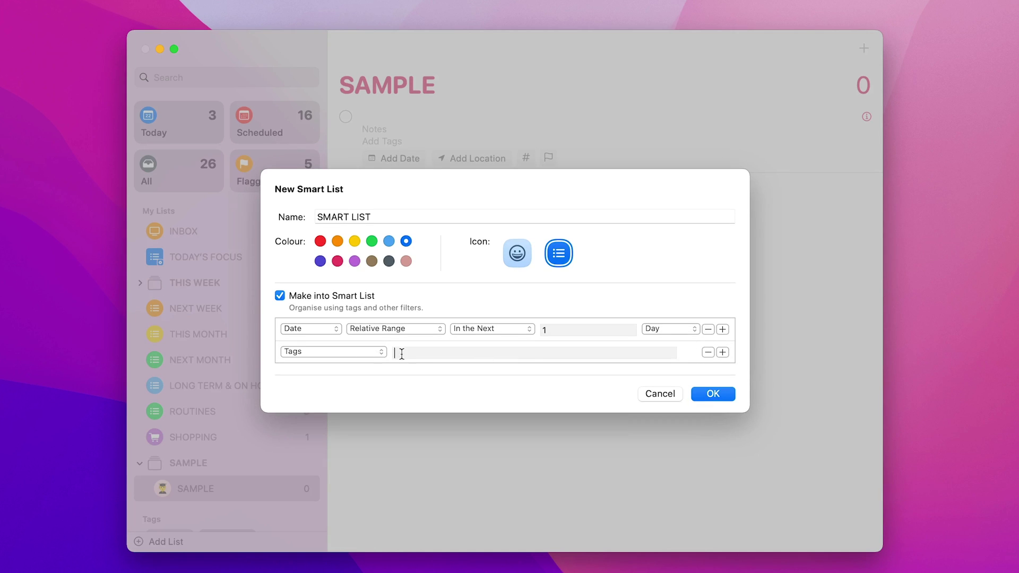
{"action": "type", "text": "Work"}
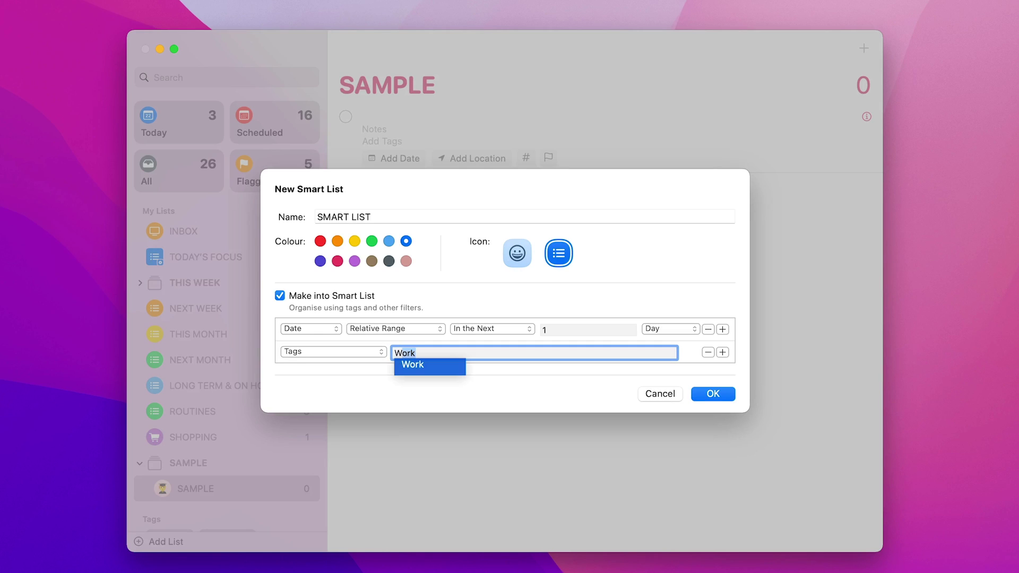
{"action": "key", "text": "Return"}
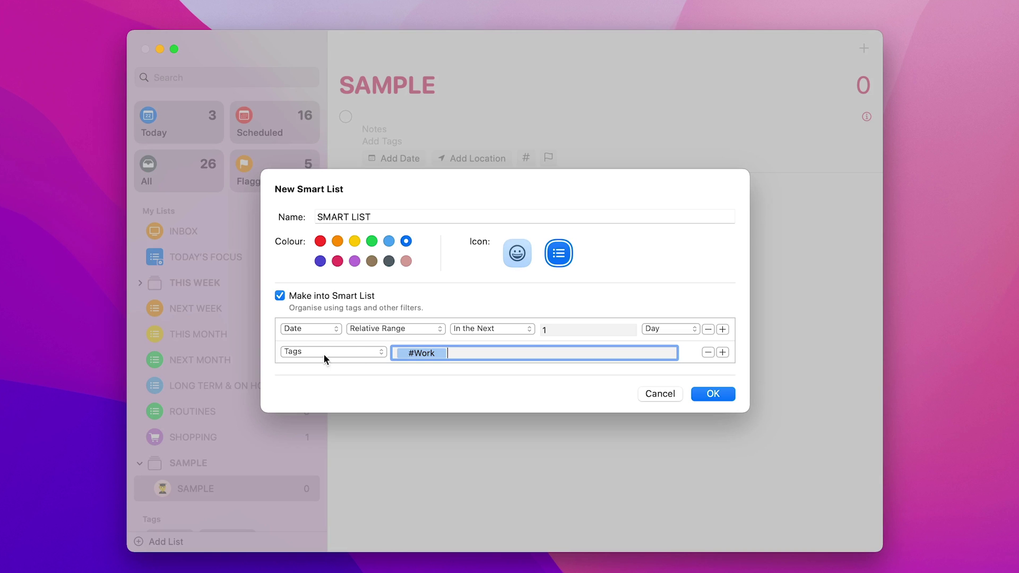
Create SMART LIST and move it just below INBOX in My Lists.
{"action": "left_click", "coordinate": [727, 395]}
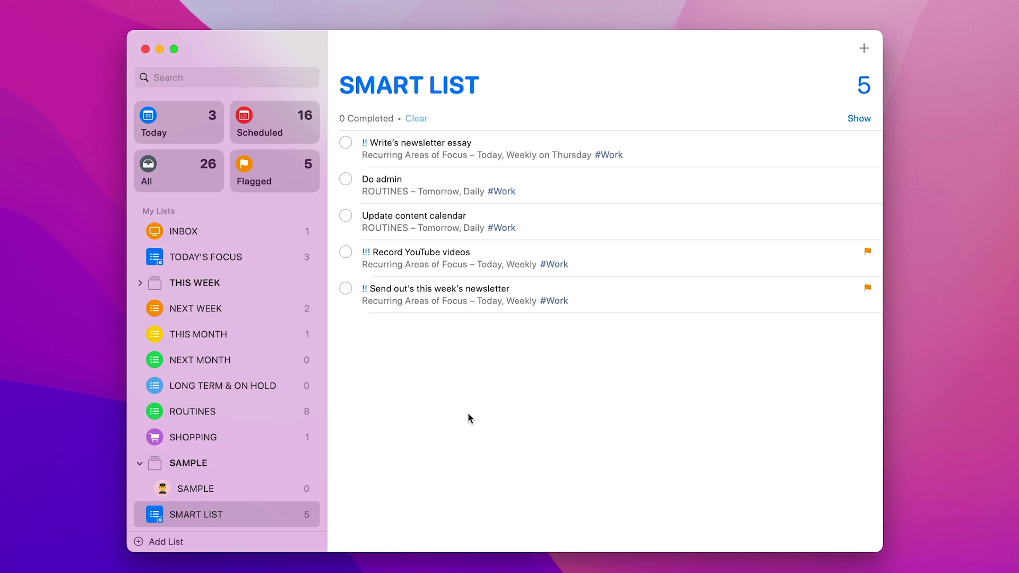
{"action": "left_click_drag", "start_coordinate": [161, 515], "coordinate": [205, 259]}
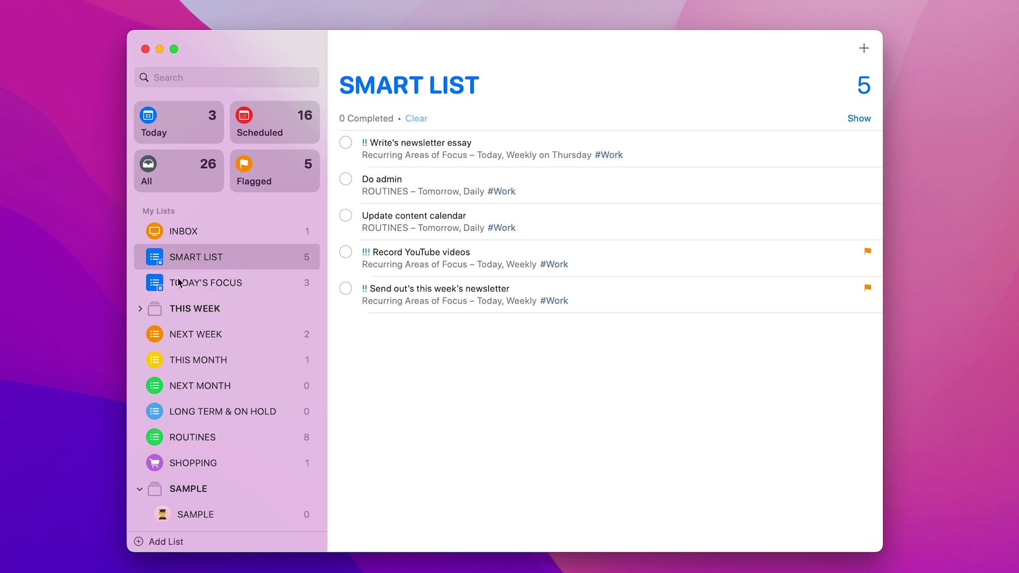
{"action": "left_click", "coordinate": [138, 310]}
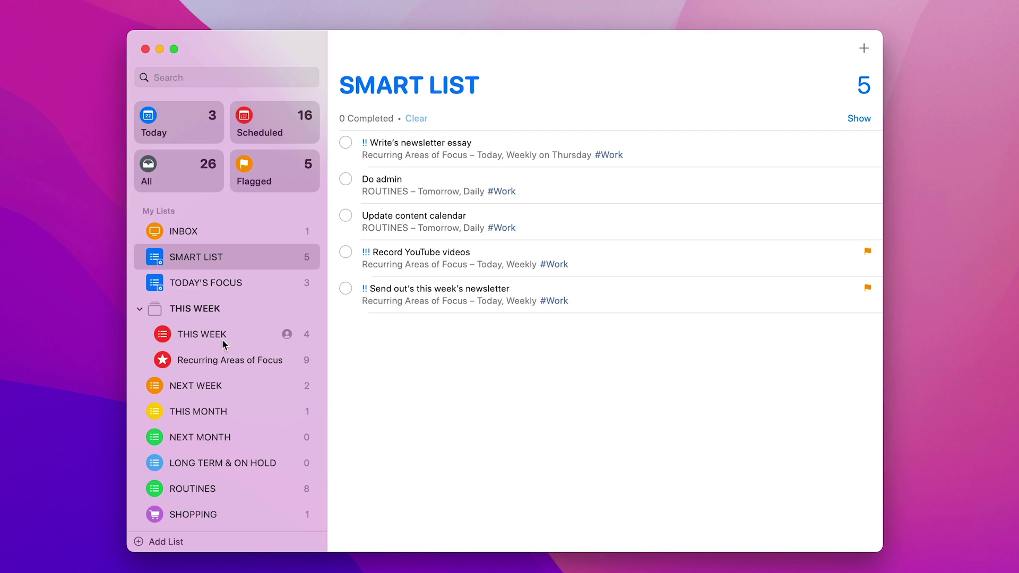
{"action": "left_click", "coordinate": [140, 309]}
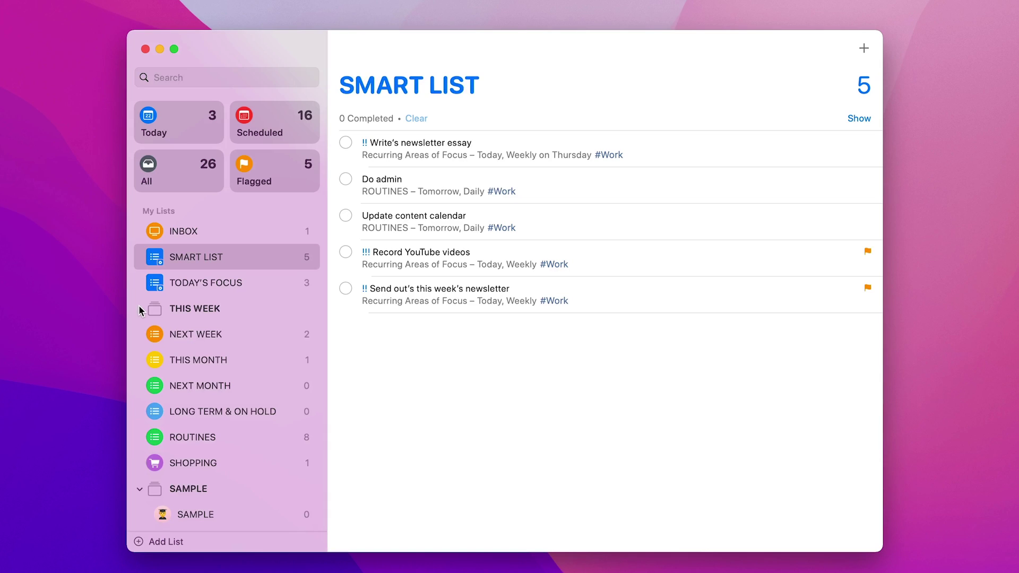
{"action": "left_click", "coordinate": [155, 259]}
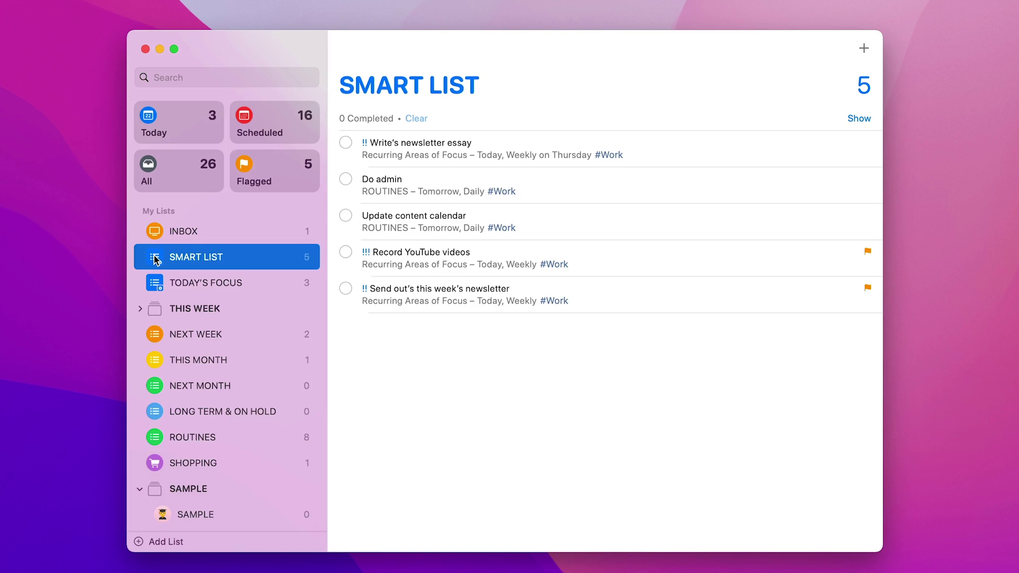
{"action": "right_click", "coordinate": [202, 258]}
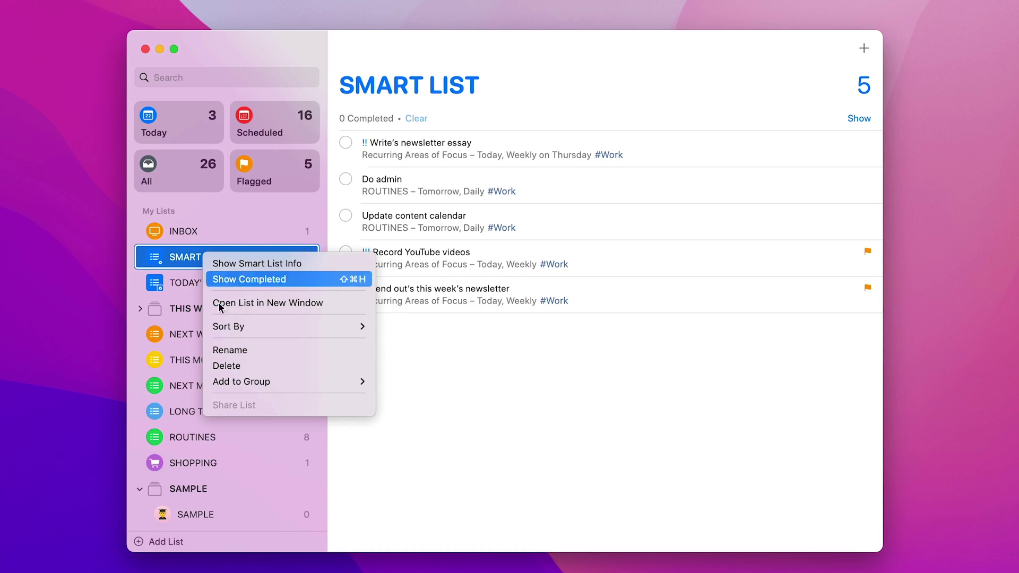
{"action": "left_click", "coordinate": [233, 265]}
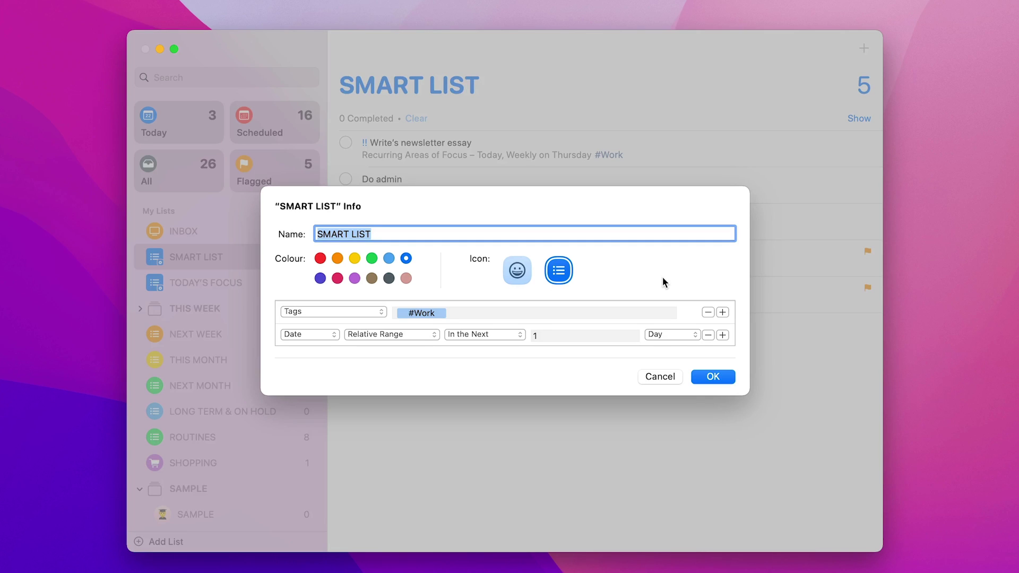
{"action": "left_click", "coordinate": [670, 375]}
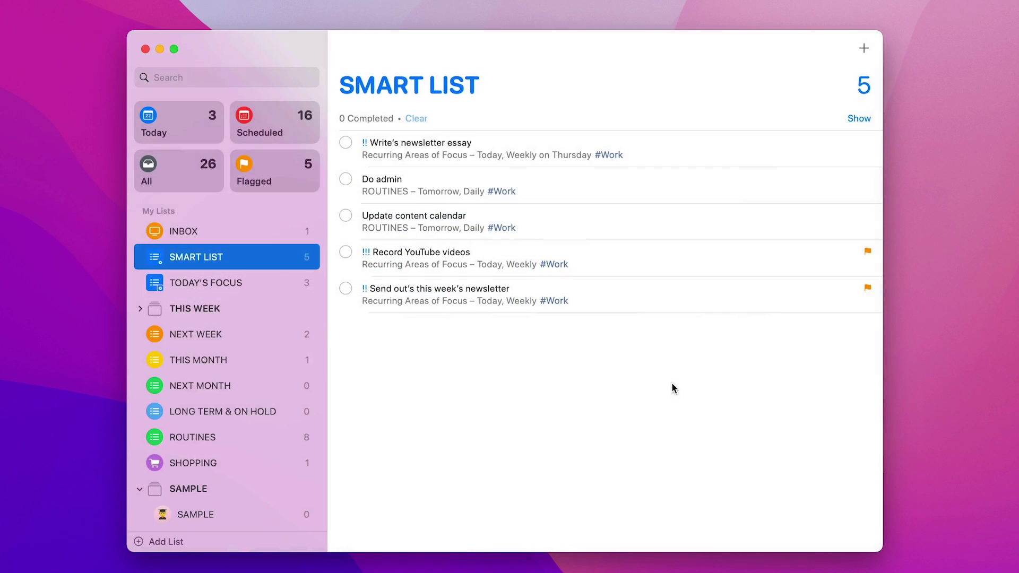
{"action": "left_click", "coordinate": [668, 428]}
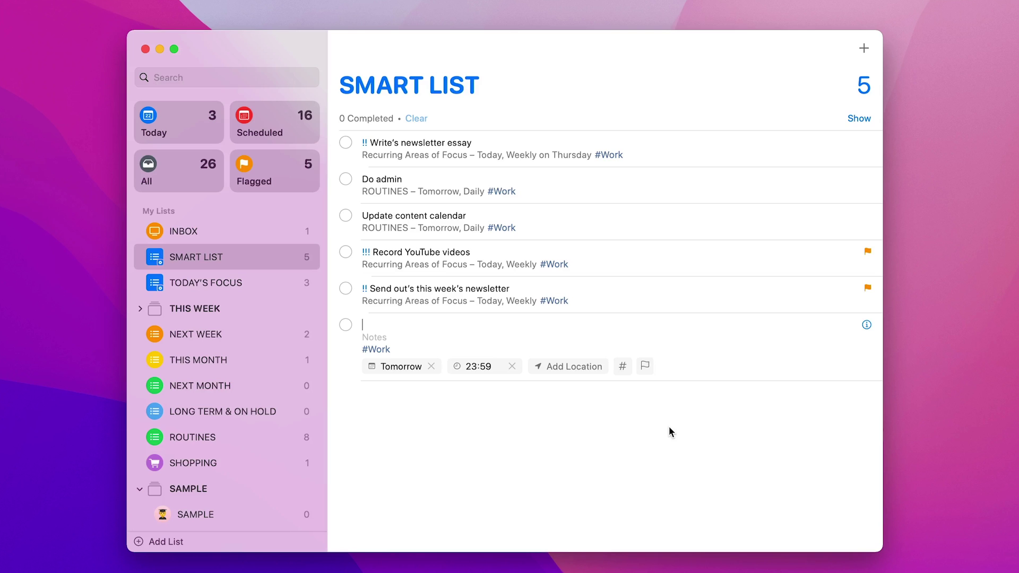
{"action": "left_click", "coordinate": [669, 427]}
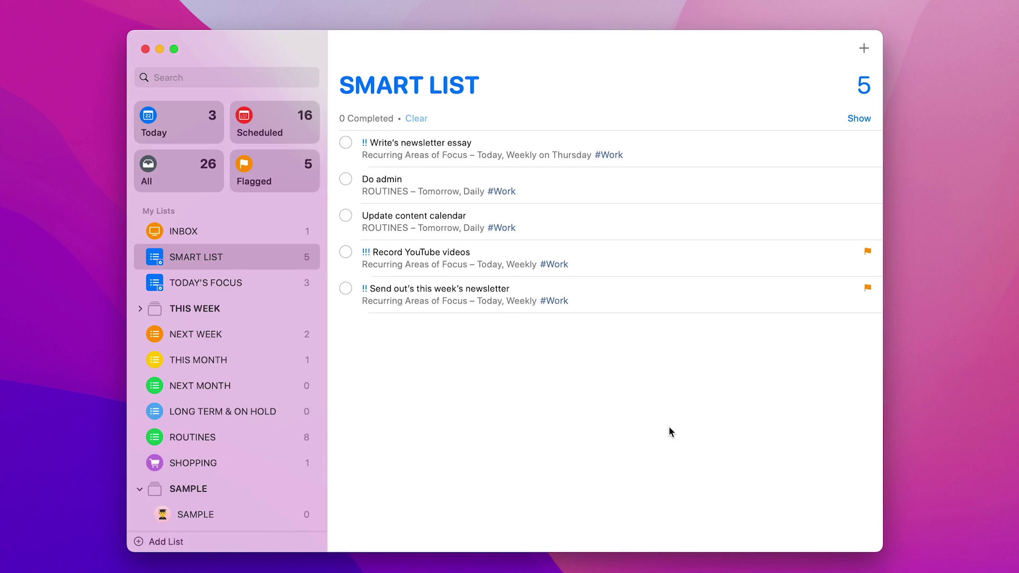